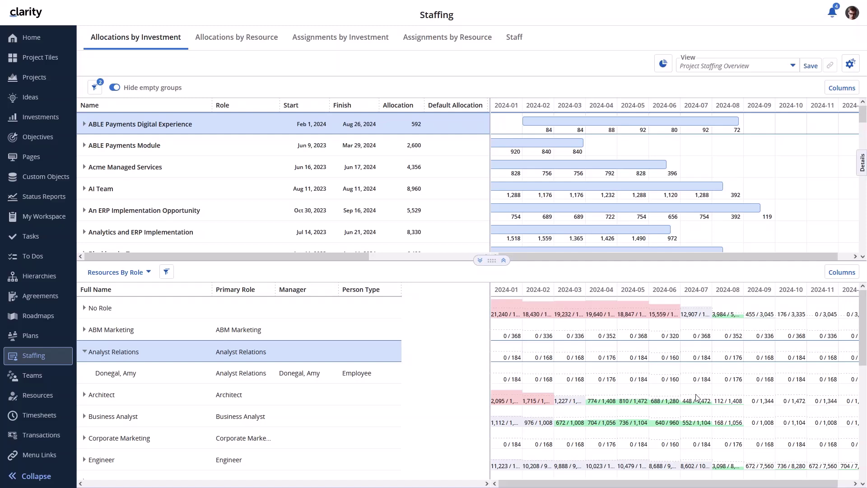
Expand ABLE Payments Digital Experience and ABLE Payments Module to view their allocations, and view the module's staff in Assignments by Investment.
left_click(84, 124)
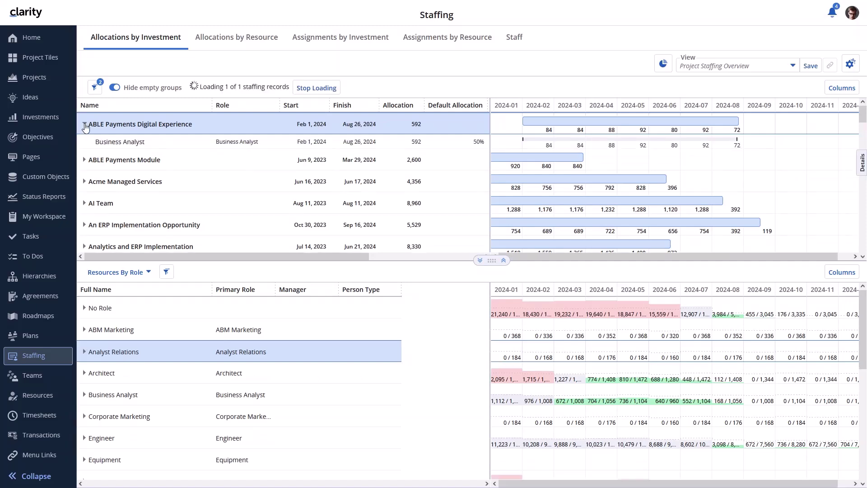
left_click(85, 161)
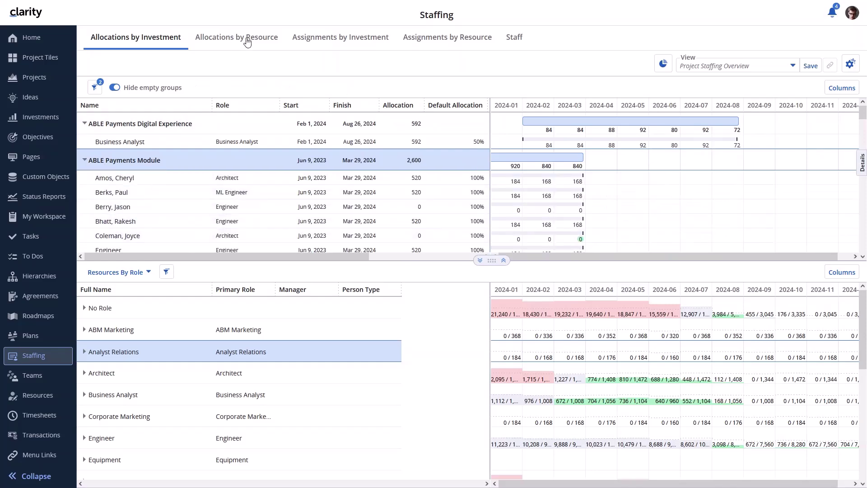
left_click(329, 40)
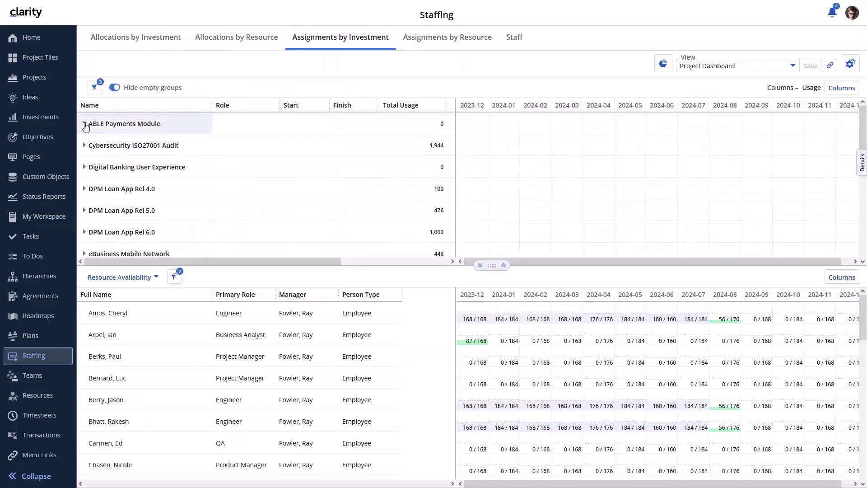
left_click(85, 125)
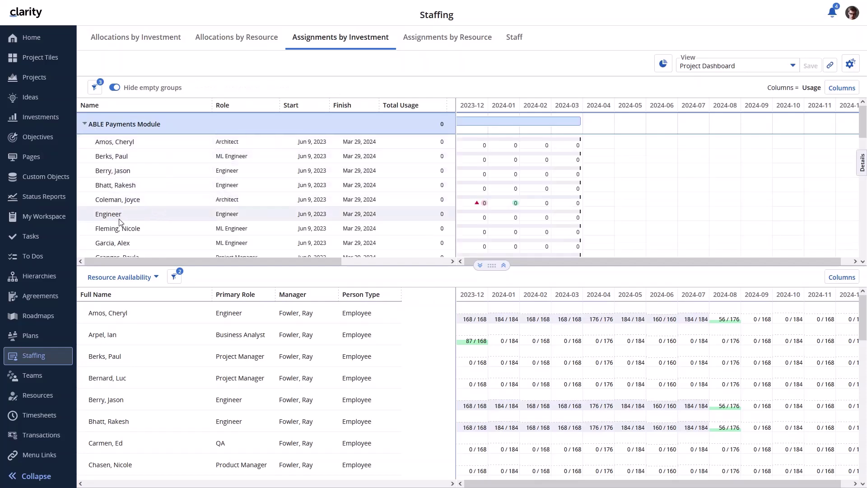
Return to Allocations by Investment and expand the AI Team investment to view its members' allocations.
left_click(150, 42)
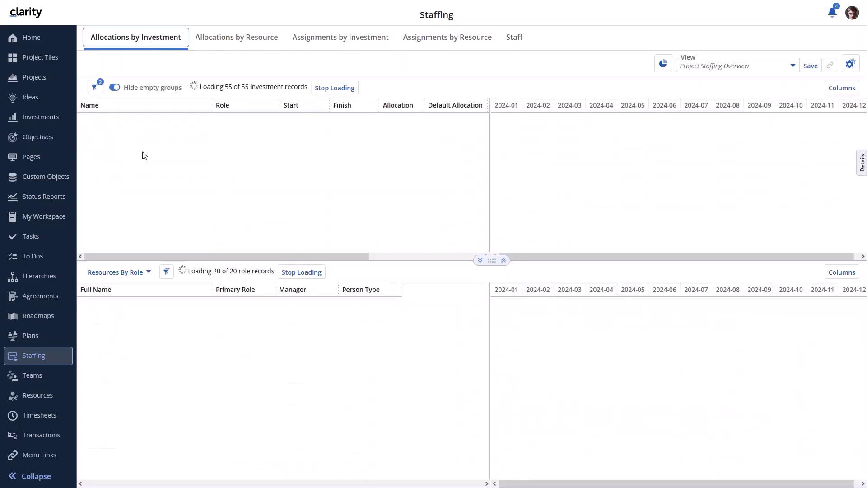
left_click(84, 189)
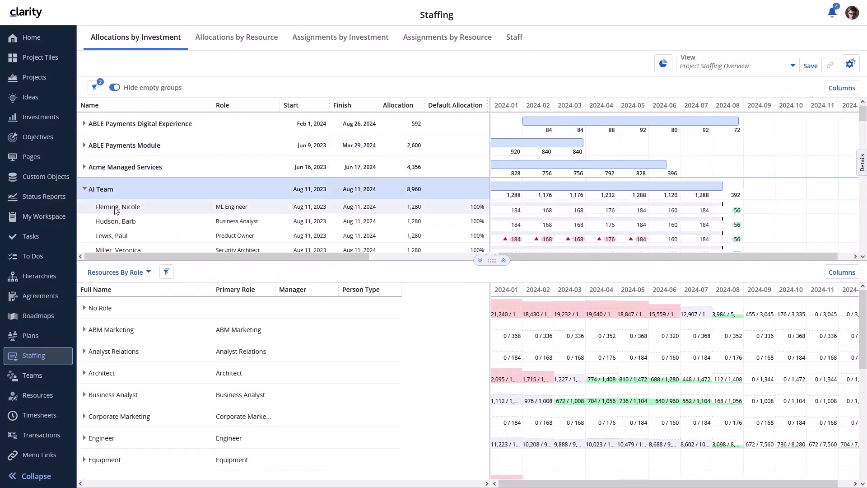
left_click(119, 249)
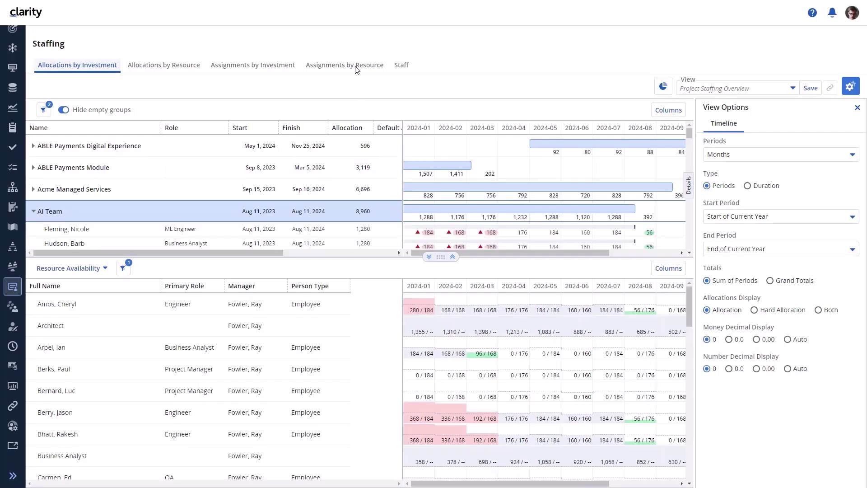
View the Assignments by Resource layout and go back to Allocations by Investment.
left_click(356, 70)
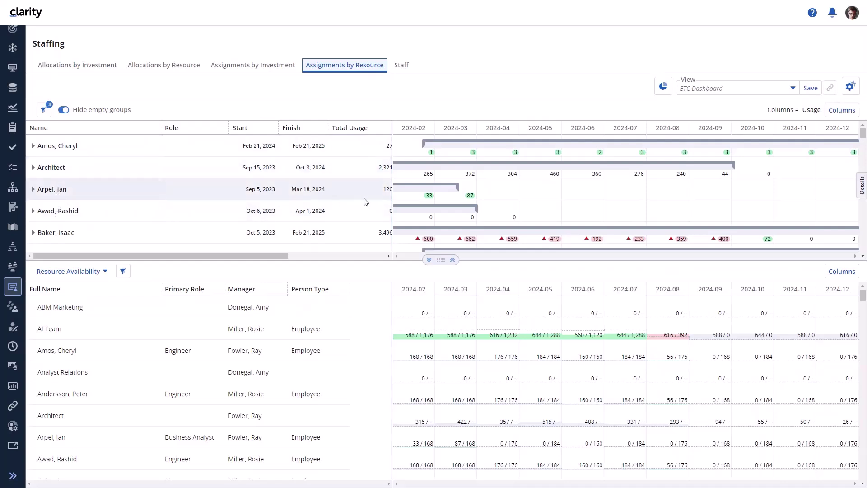
left_click(105, 69)
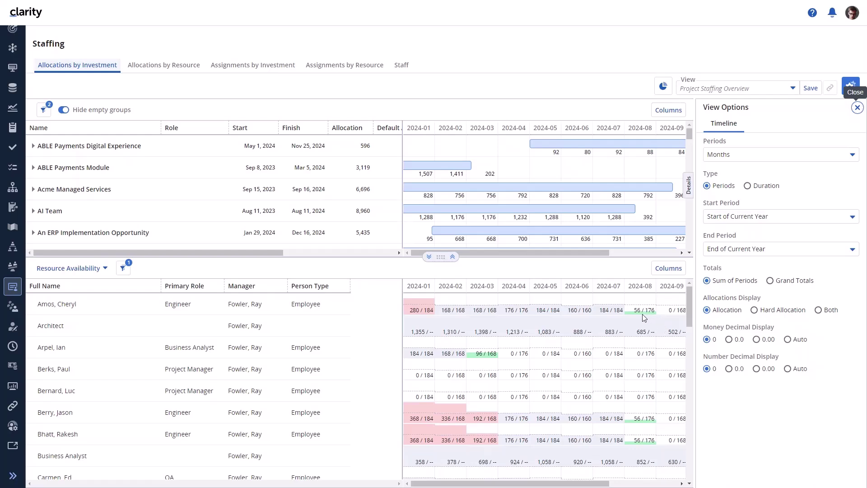
Show the filters of the resource grid below the investments and switch that grid to Resources by Role.
left_click(123, 268)
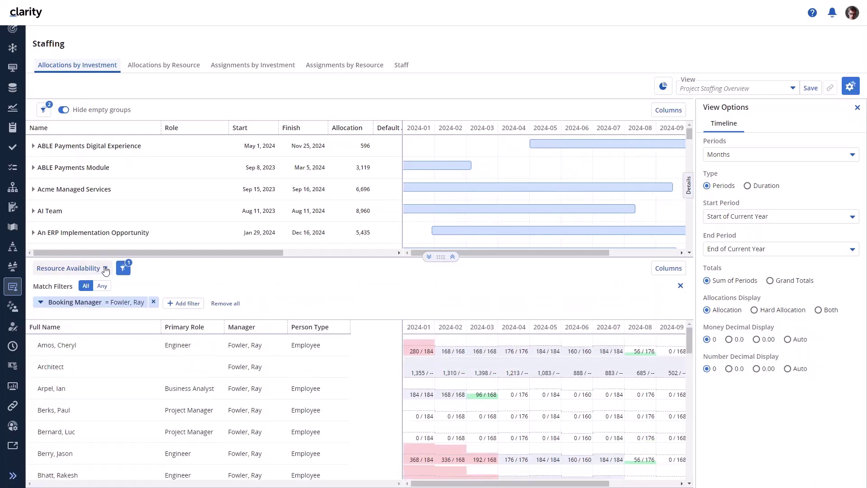
left_click(106, 268)
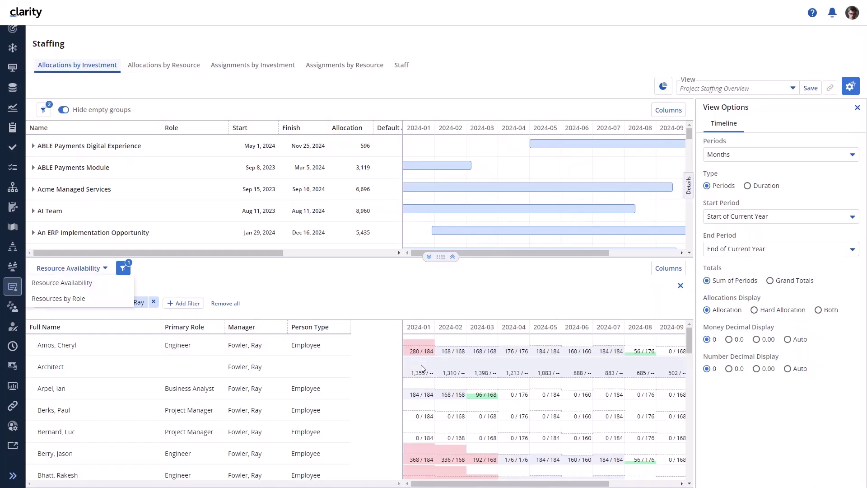
left_click(90, 300)
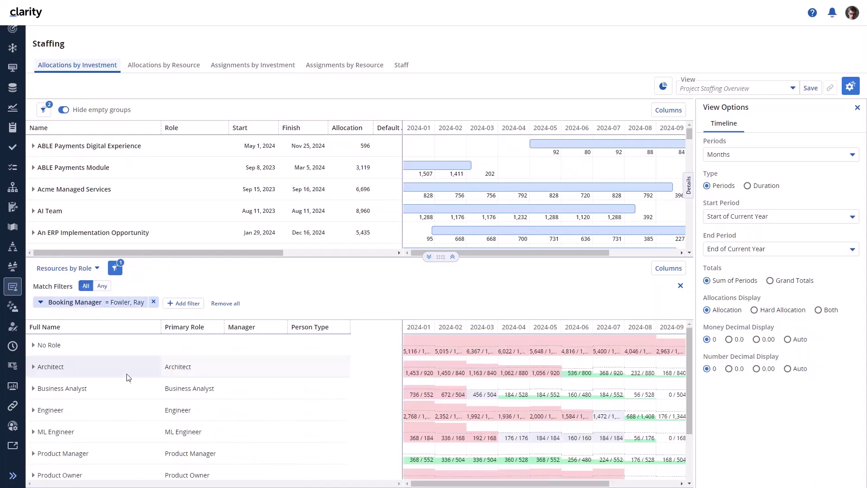
Expand the Architect and Business Analyst roles to examine the monthly availability of their individual resources.
left_click(33, 367)
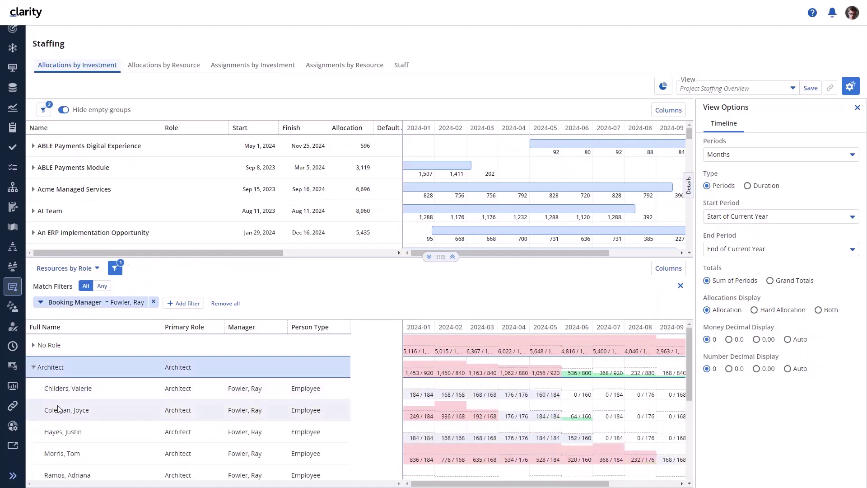
scroll(58, 406, "down", 3)
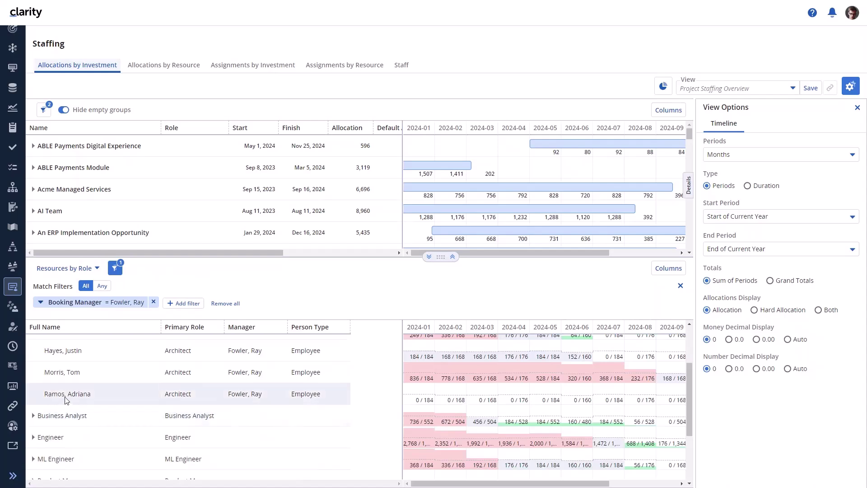
left_click(33, 416)
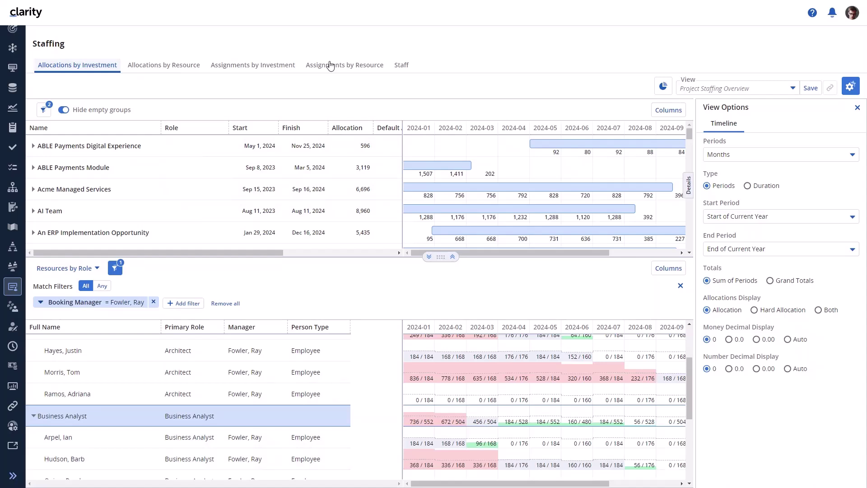
left_click(372, 211)
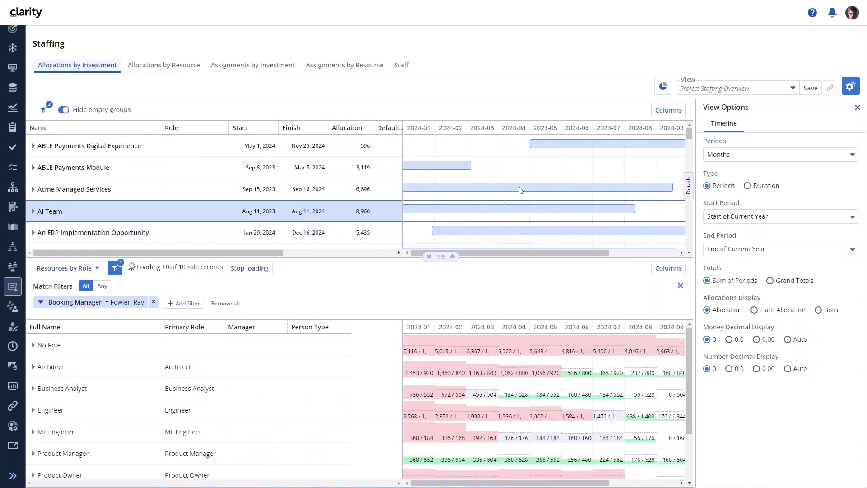
In the general user settings, set the Under Allocation Threshold to 40% and the Over Allocation Threshold to 20%.
left_click(852, 17)
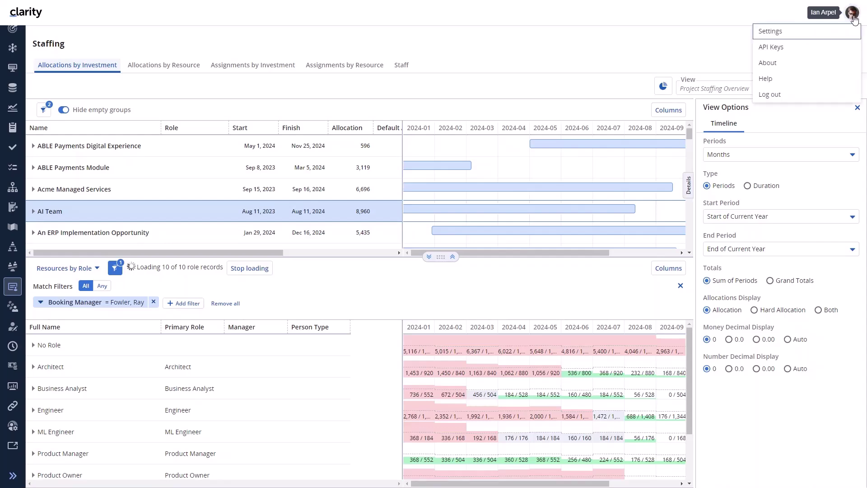
left_click(826, 30)
left_click(242, 86)
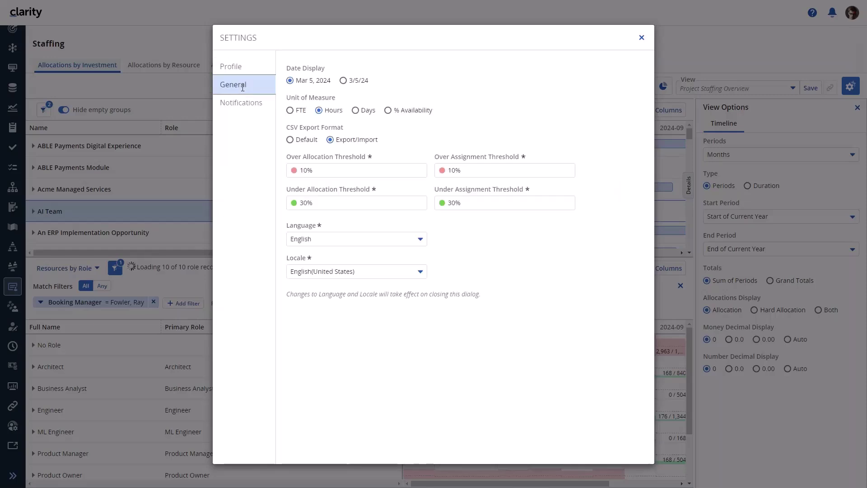
left_click(304, 203)
left_click_drag(305, 203, 300, 204)
type("4")
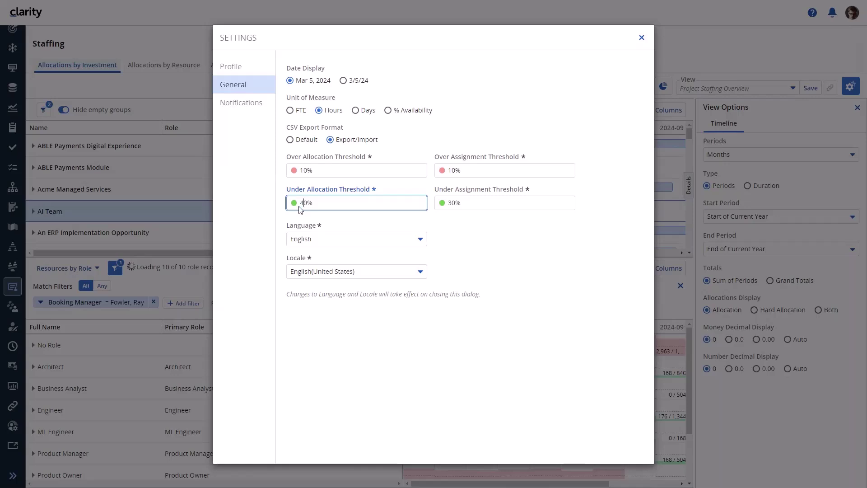
left_click(278, 232)
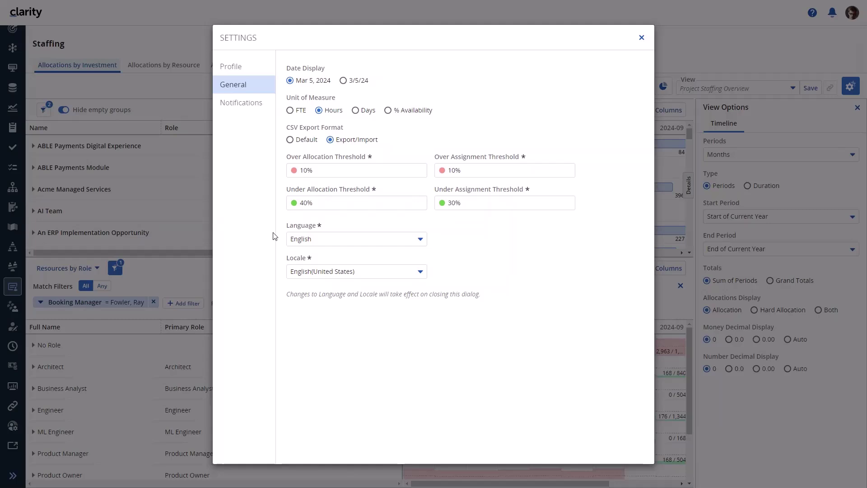
left_click_drag(306, 171, 300, 171)
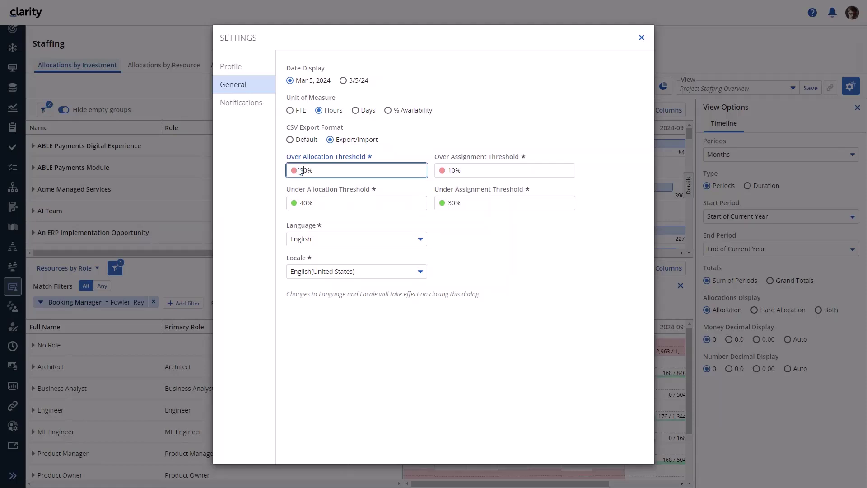
left_click(273, 204)
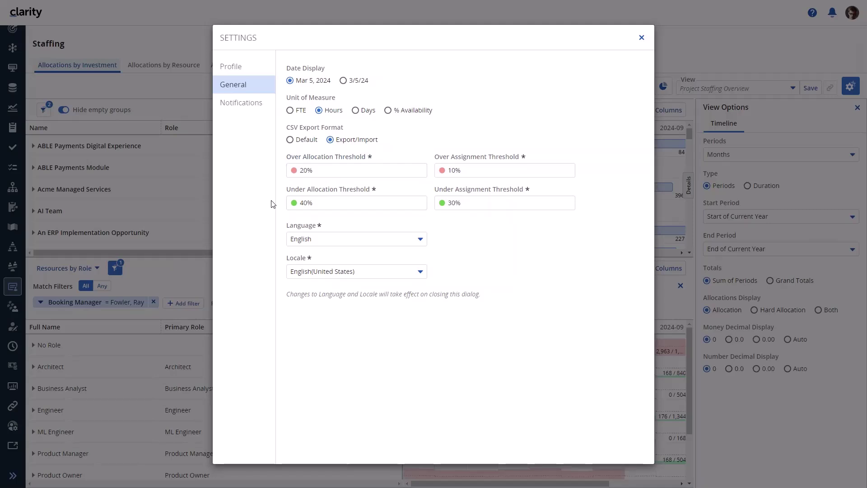
Set the Over Assignment Threshold to 20% and the Under Assignment Threshold to 40%, and close the settings.
left_click_drag(452, 174, 449, 174)
left_click(498, 199)
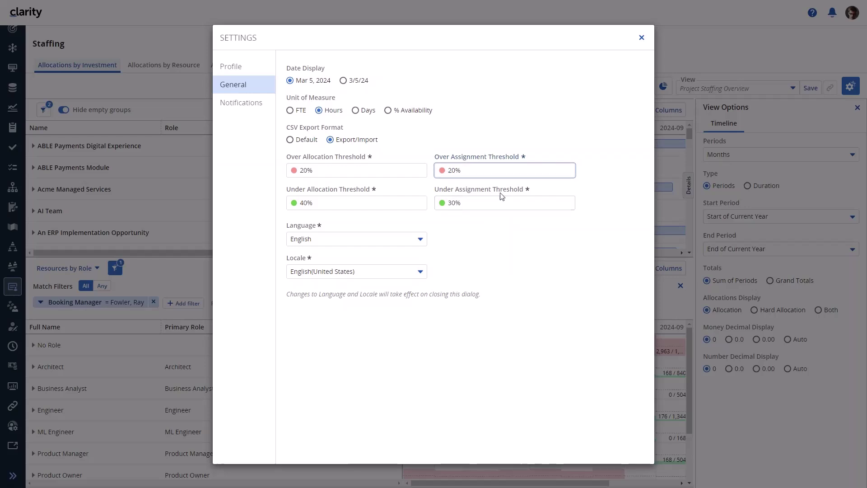
left_click_drag(453, 203, 448, 203)
type("4")
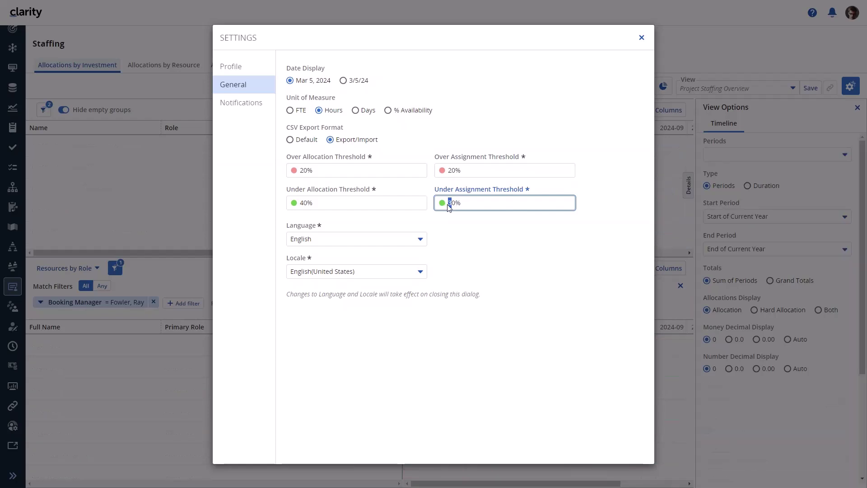
left_click(483, 226)
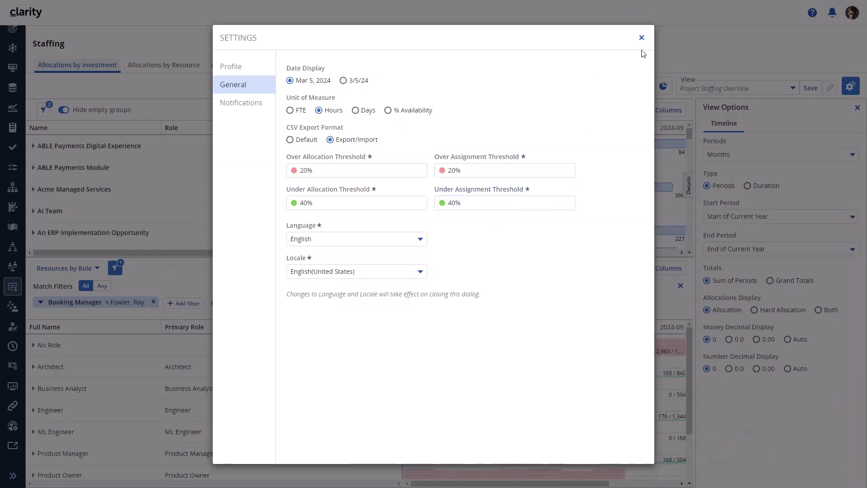
left_click(642, 38)
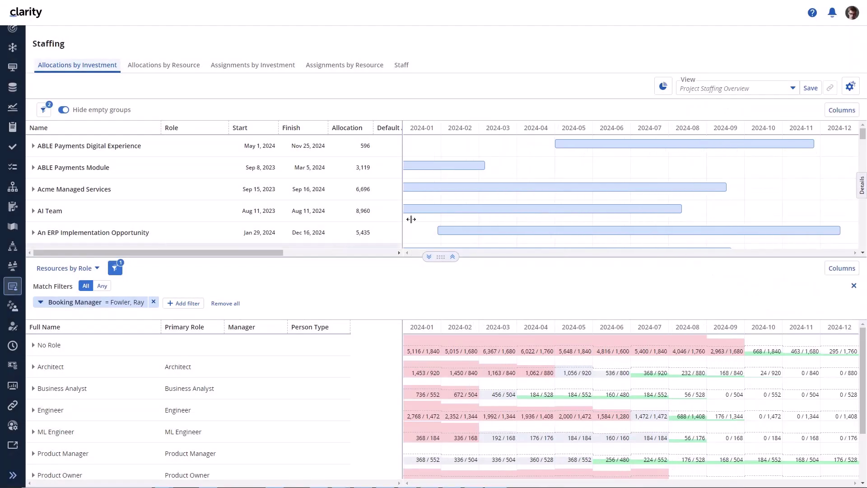
Set the timeline periods in the view options to Months.
left_click(853, 87)
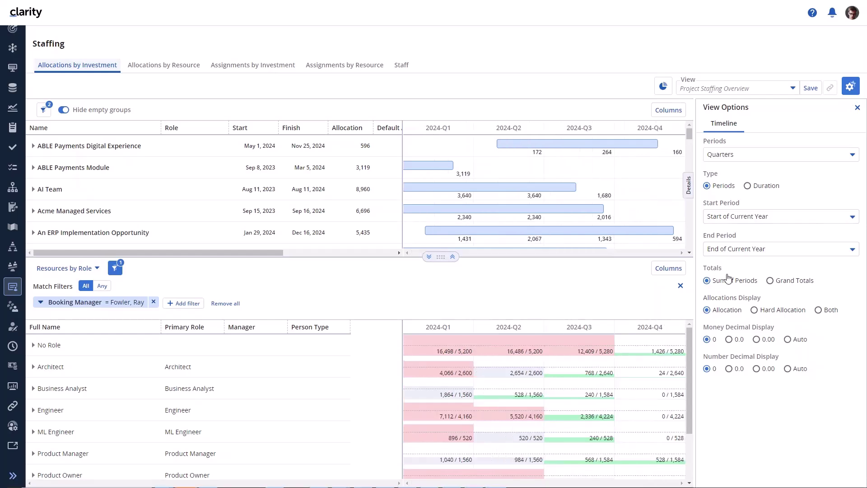
left_click(853, 156)
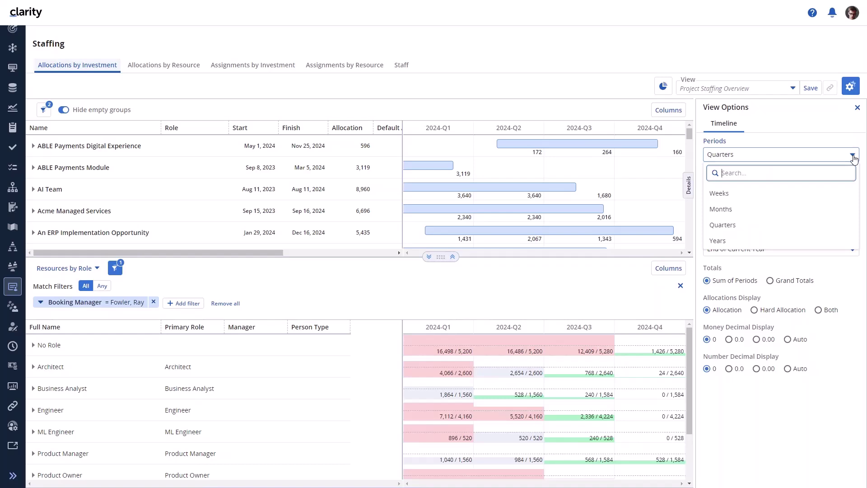
left_click(805, 210)
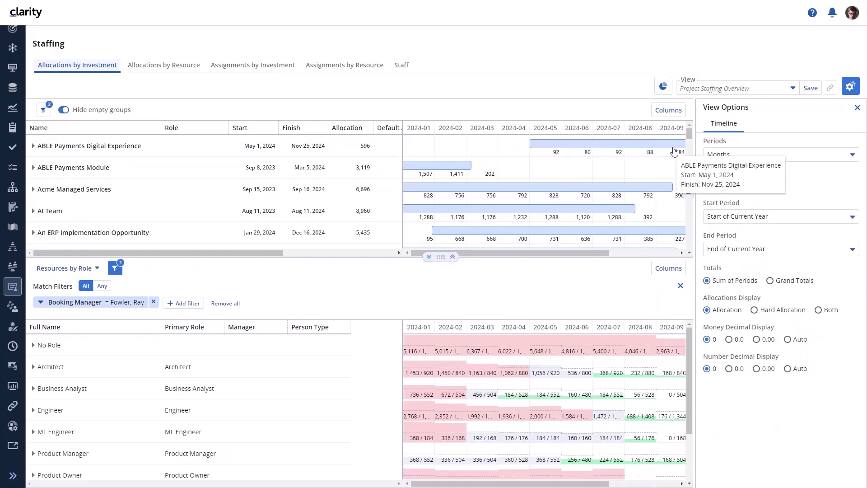
Limit the timeline with Current Period as the start period and 2024-09 as the end period.
left_click(741, 221)
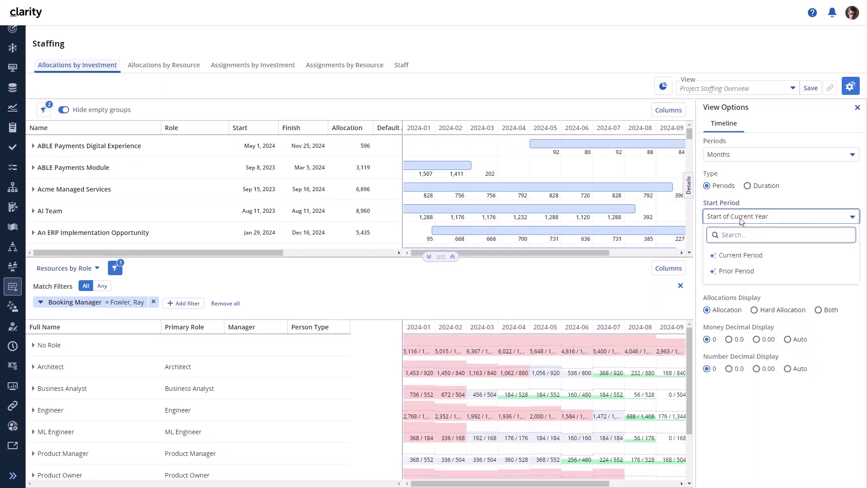
left_click(738, 255)
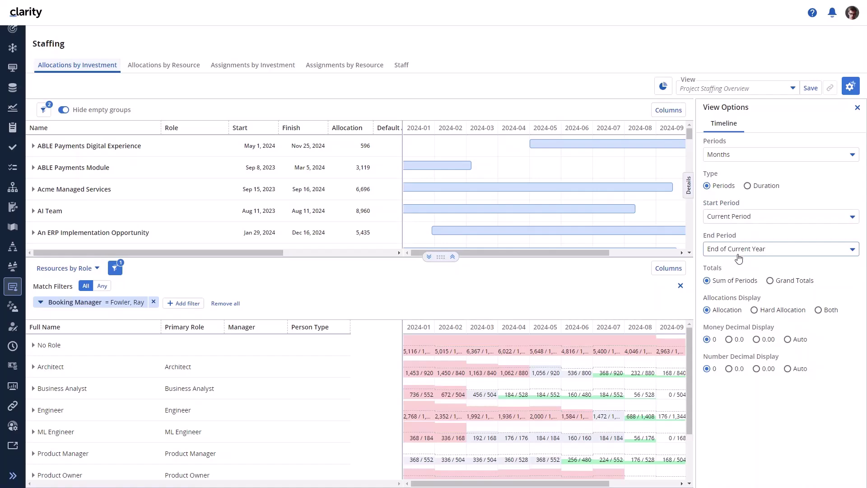
left_click(833, 255)
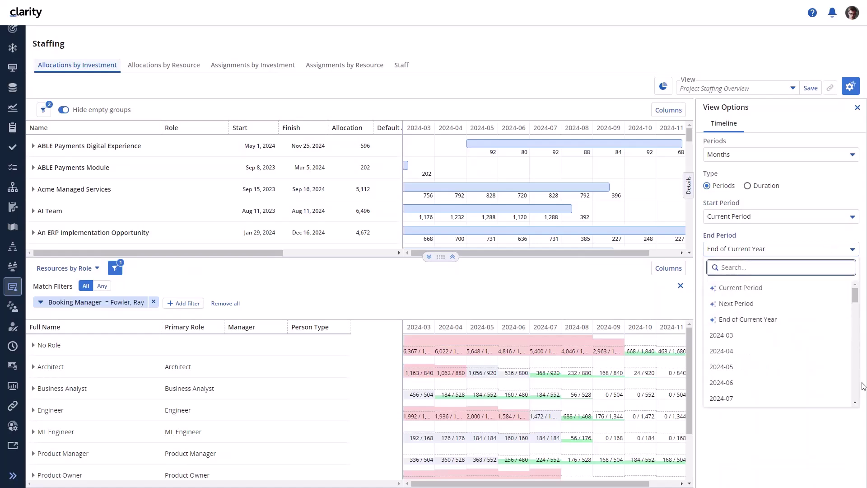
left_click(855, 402)
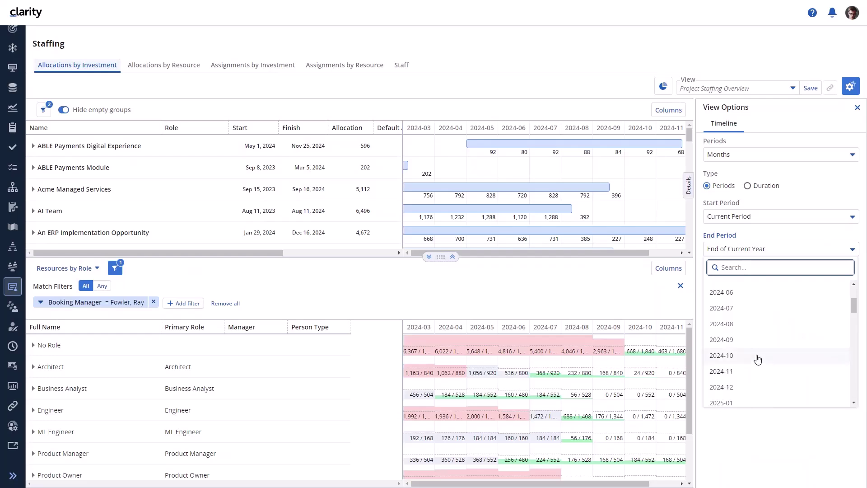
left_click(748, 346)
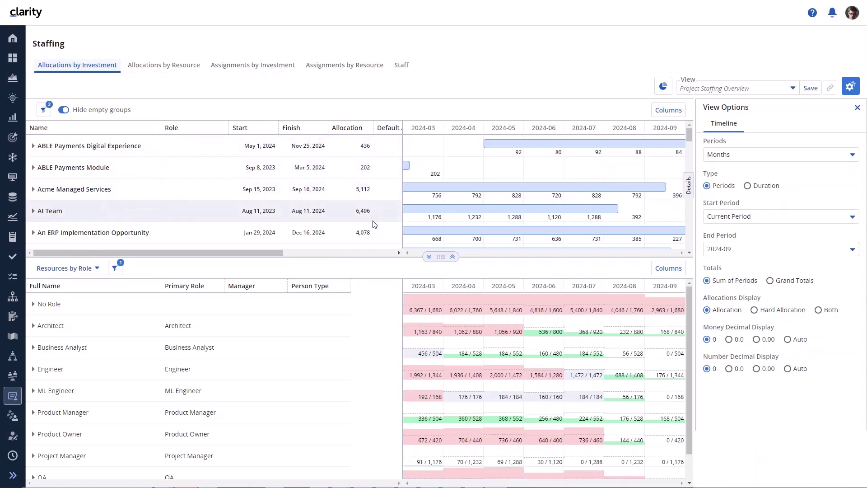
Extend the timeline's end period to 2024-10, switch the totals to Grand Totals, and close the view options.
left_click(853, 250)
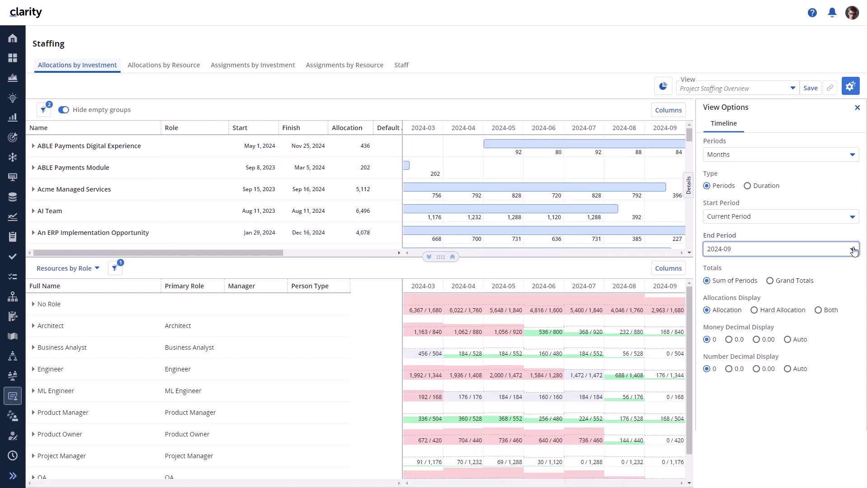
scroll(815, 346, "down", 3)
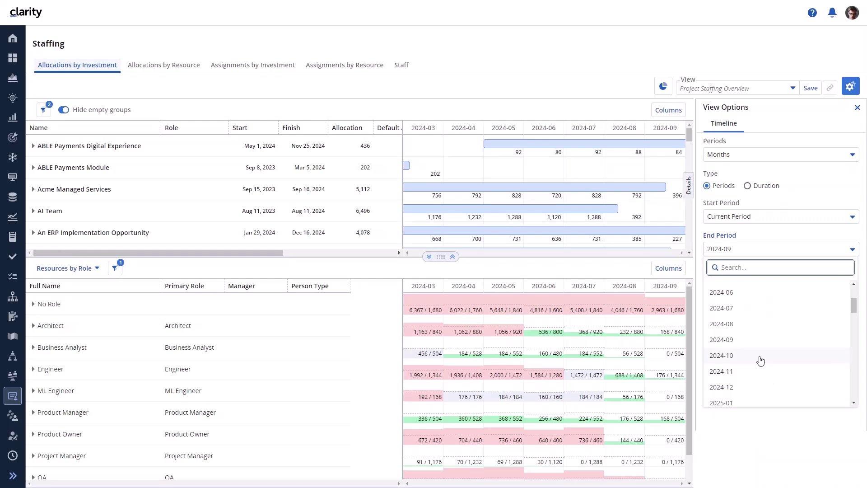
left_click(761, 358)
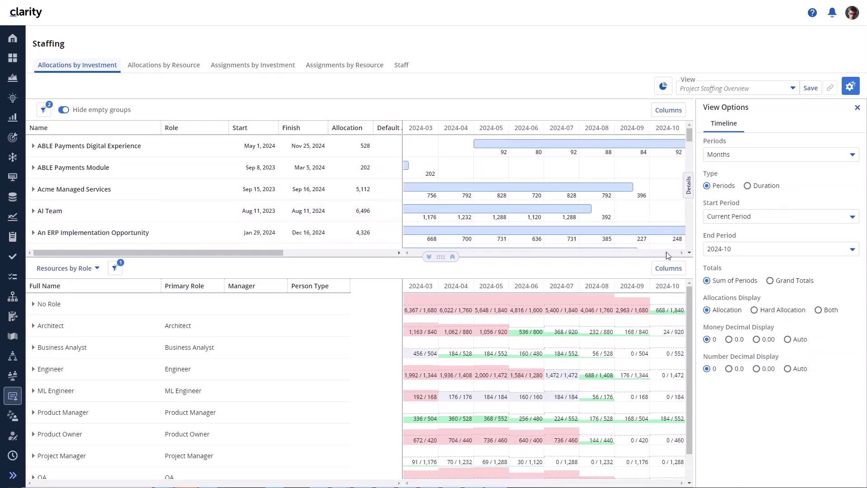
left_click(770, 281)
left_click(857, 108)
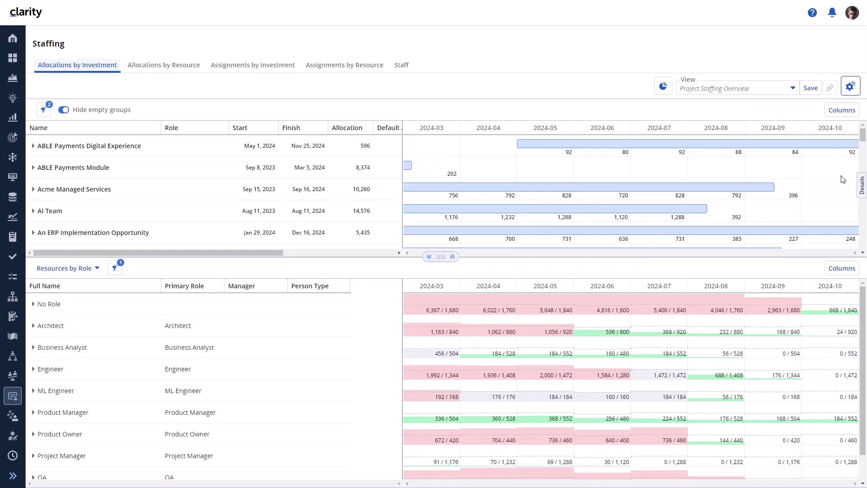
Look over the columns available for the investment grid and for the resource grid, closing each list without changes.
left_click(851, 115)
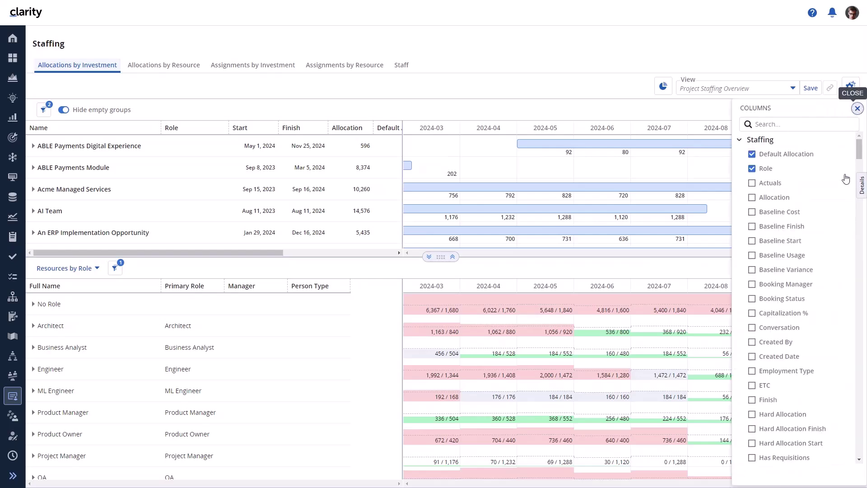
left_click(857, 108)
left_click(843, 267)
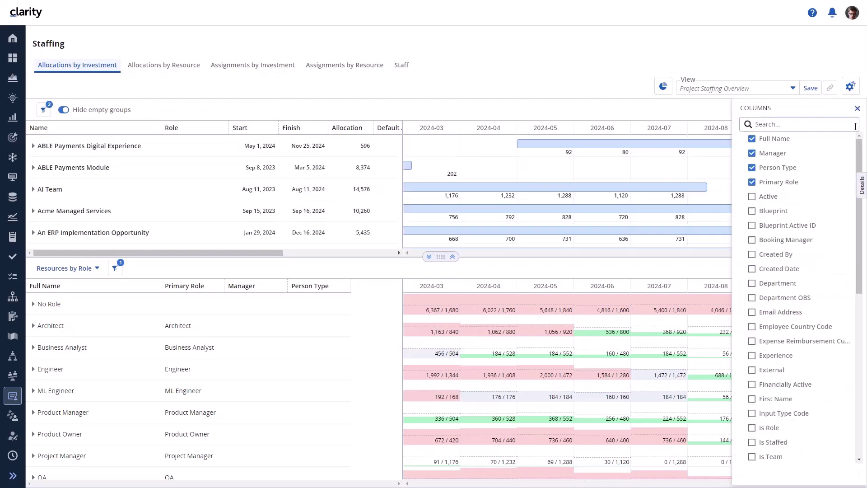
left_click(858, 108)
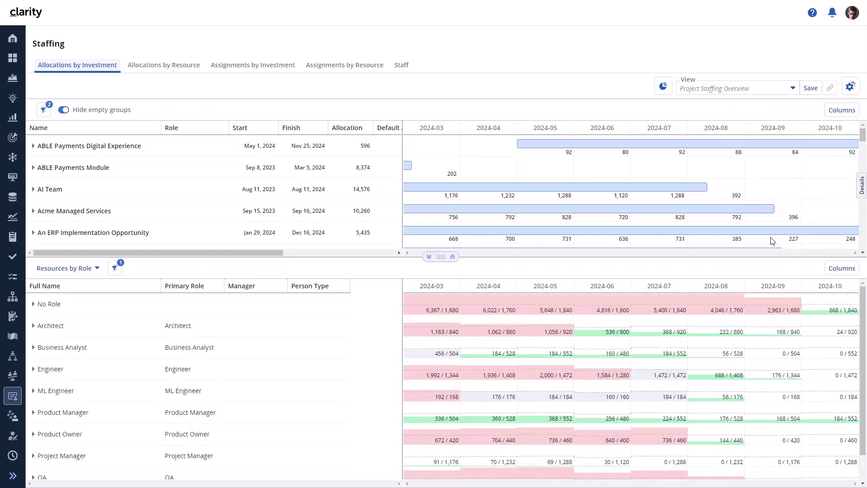
Review the investment grid's available column groups, collapsing each one from Staffing through Per-Period Metrics.
left_click(842, 112)
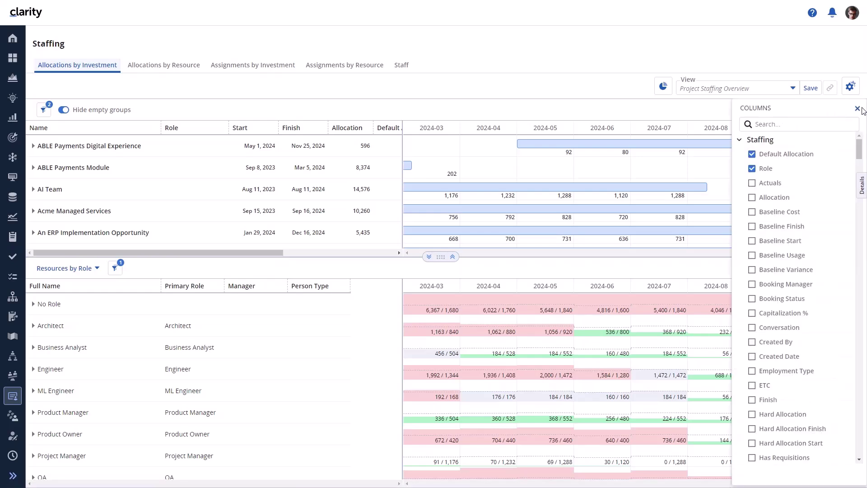
left_click(743, 143)
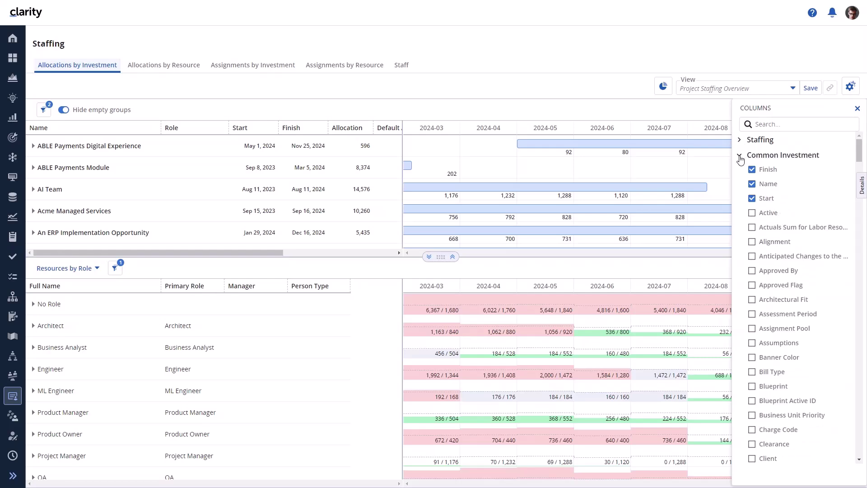
left_click(742, 156)
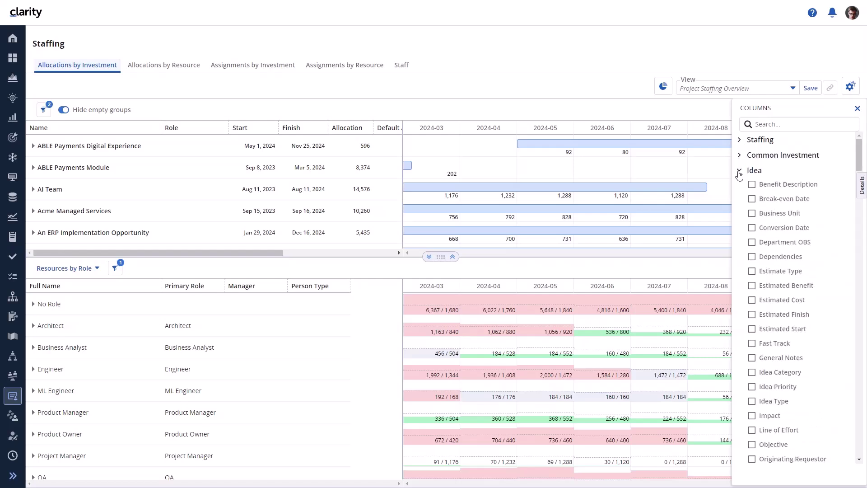
left_click(739, 172)
left_click(740, 186)
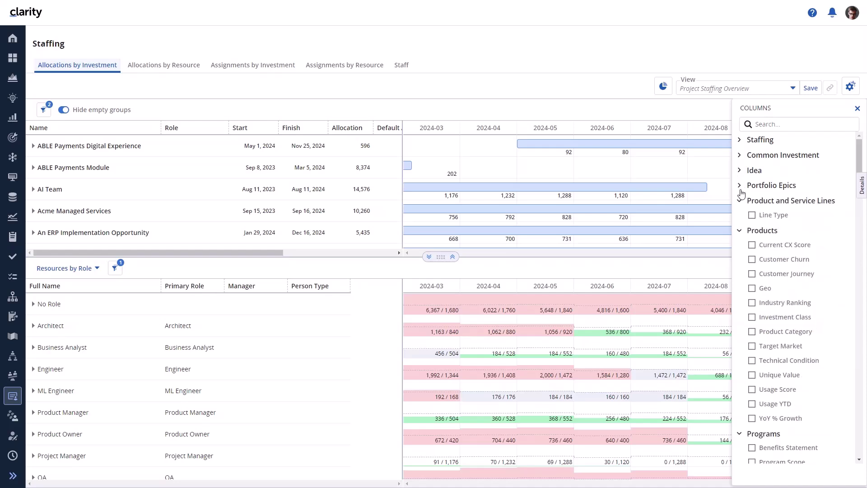
left_click(738, 202)
left_click(741, 216)
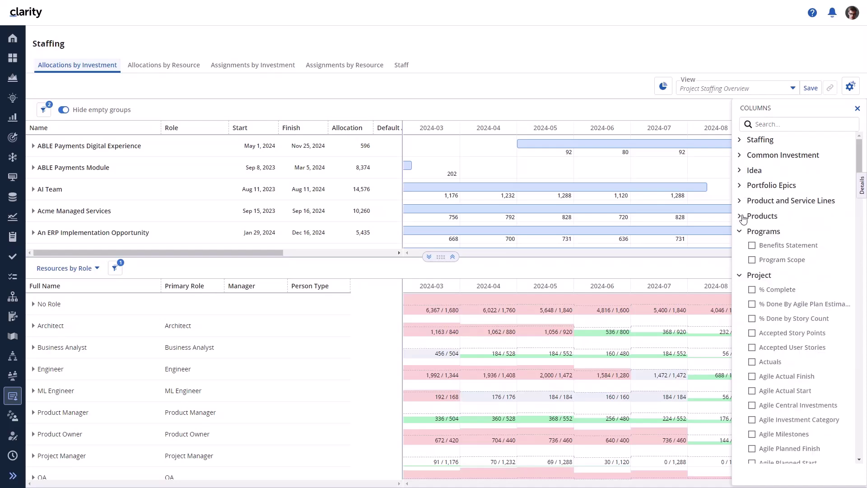
left_click(741, 234)
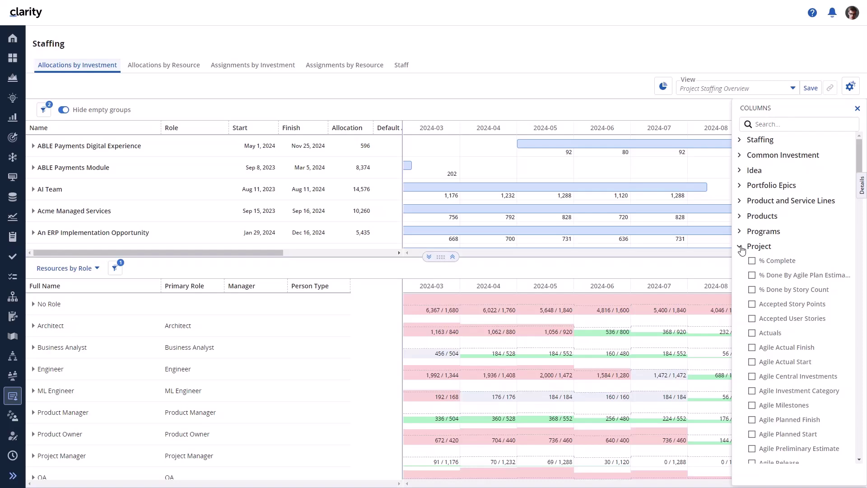
left_click(741, 246)
left_click(740, 263)
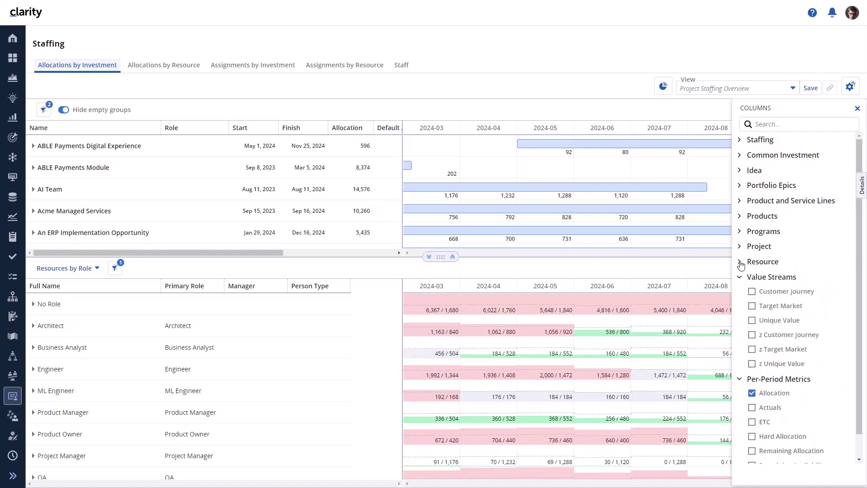
left_click(741, 277)
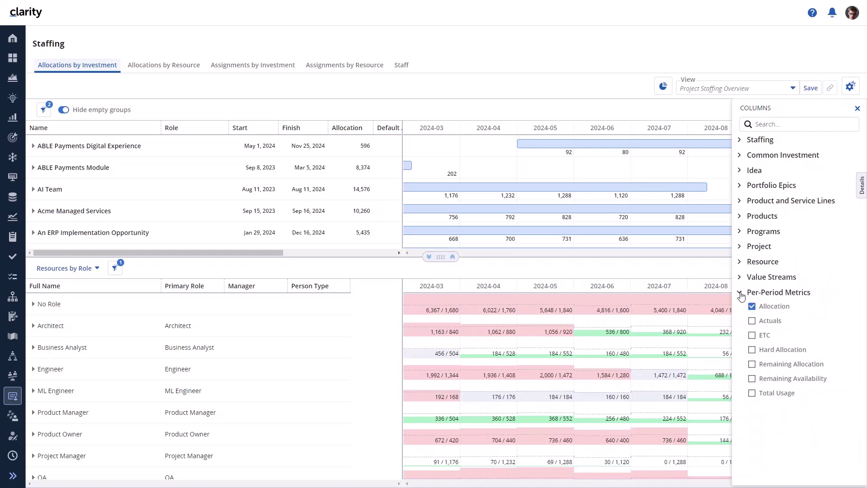
left_click(741, 293)
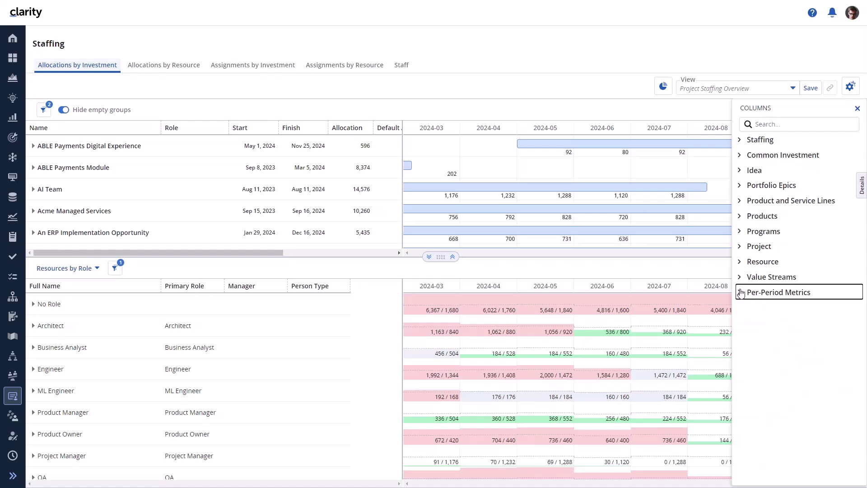
Add Approved By from Common Investment, Actuals from Project and ETC from Staffing as columns in the investment grid.
left_click(740, 155)
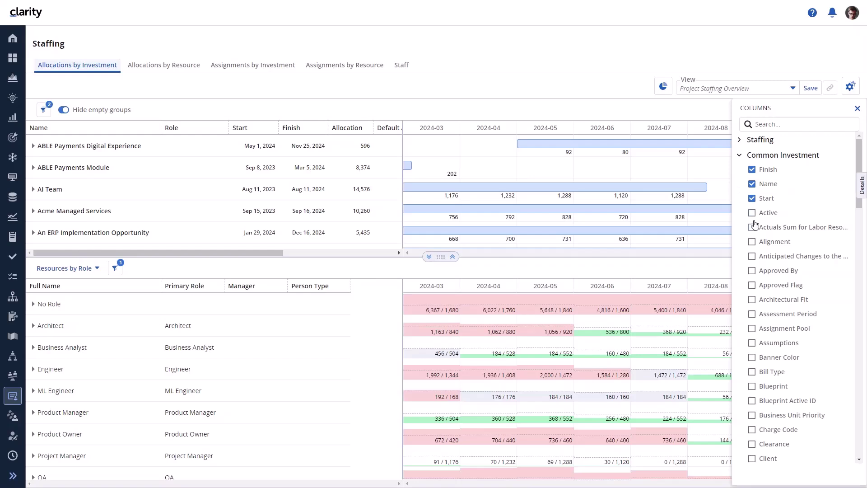
left_click(752, 271)
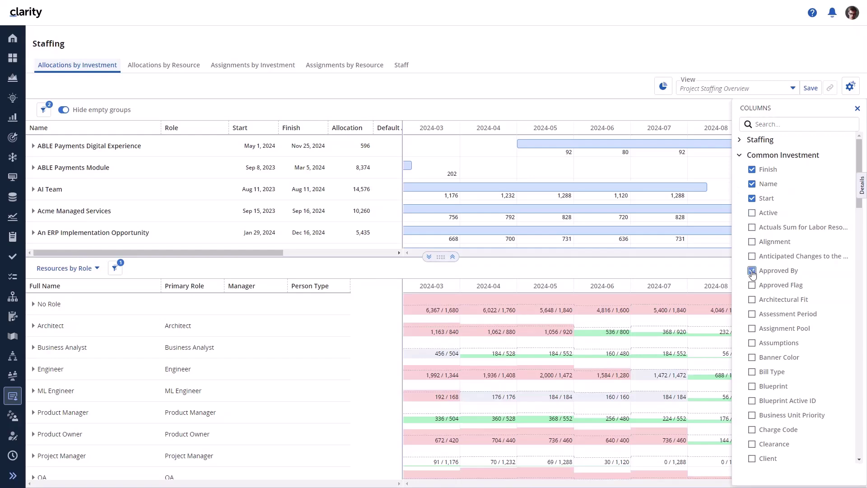
left_click(739, 156)
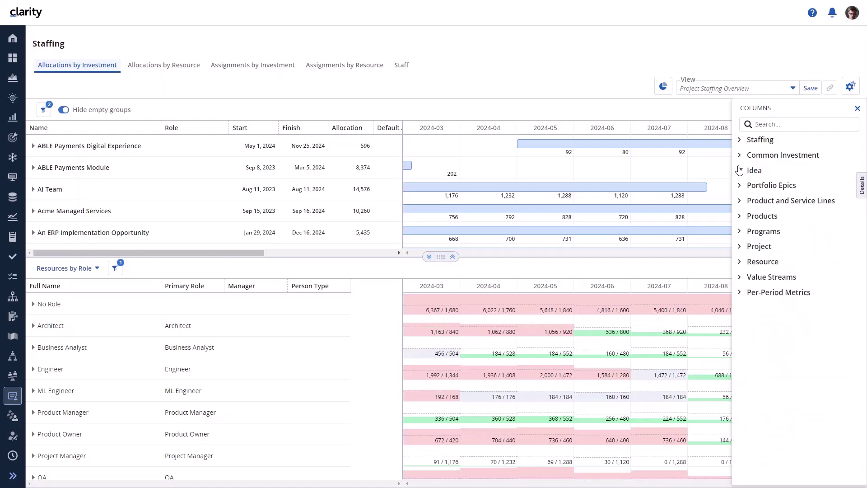
left_click(743, 248)
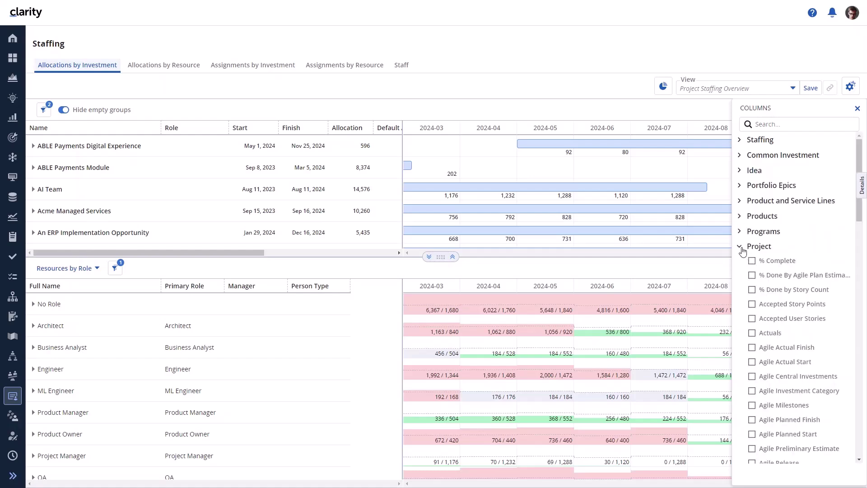
left_click(751, 333)
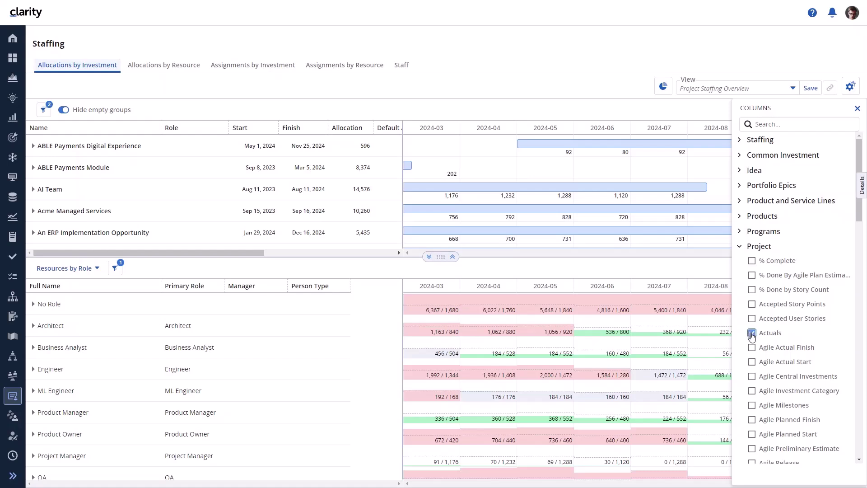
left_click(741, 247)
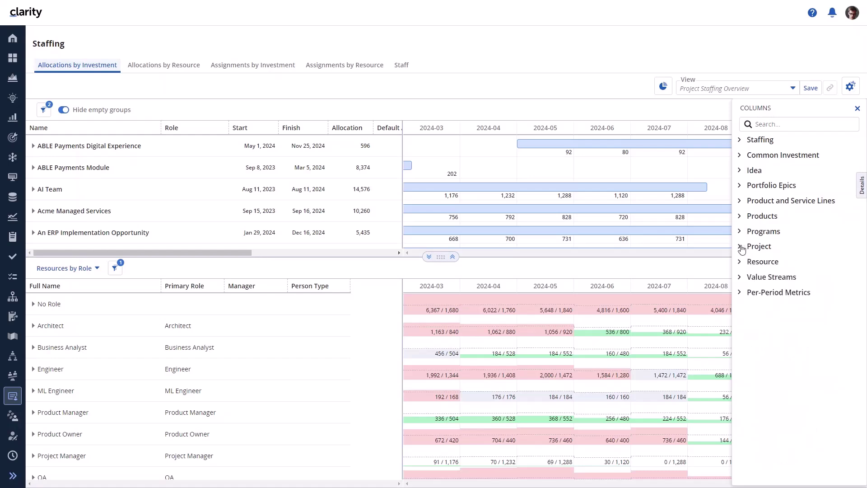
left_click(742, 141)
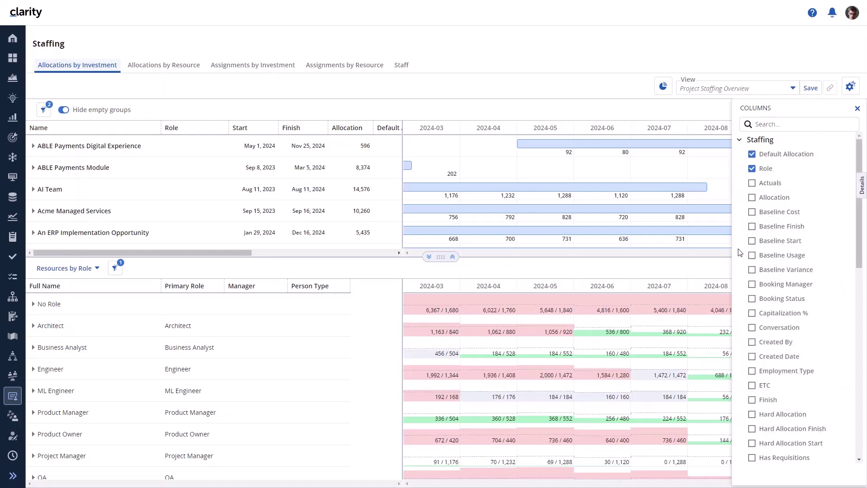
left_click(752, 385)
left_click(857, 110)
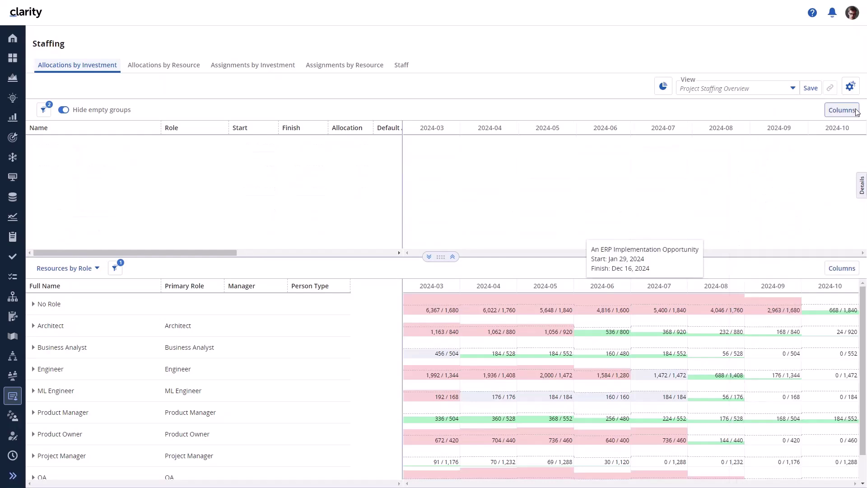
Add the Department, Department OBS and Financially Active columns to the resource grid and close its column list.
left_click(840, 267)
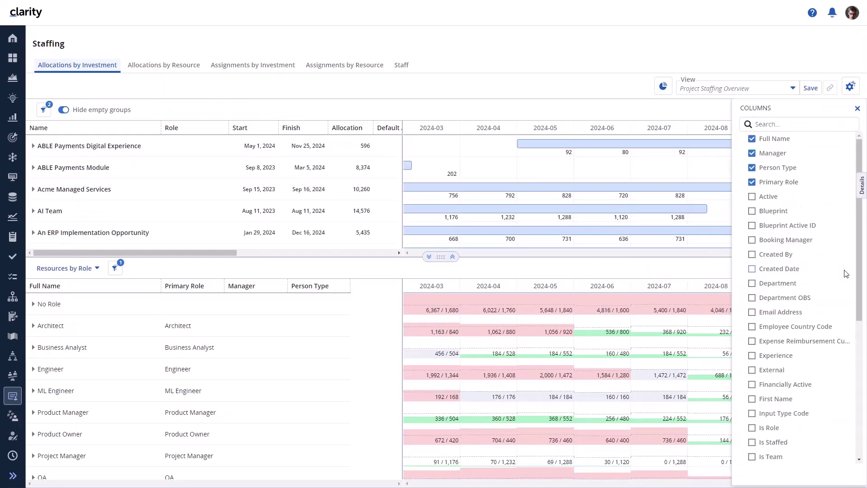
left_click(752, 283)
left_click(752, 298)
left_click(752, 384)
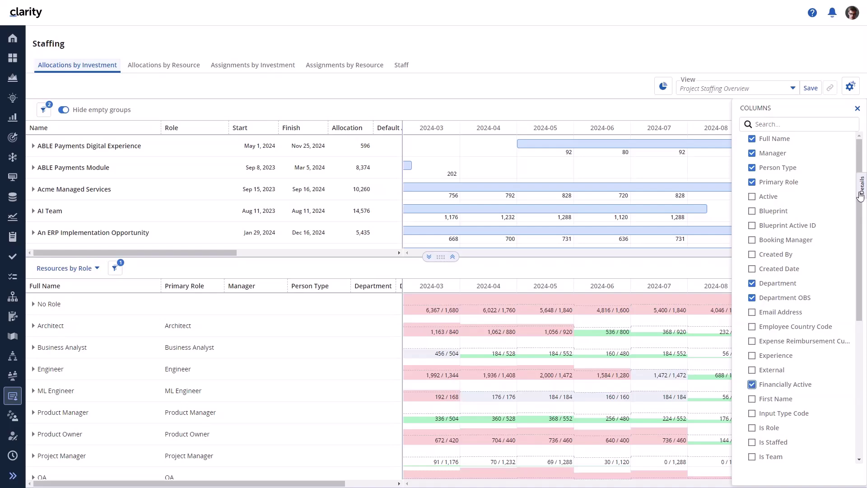
left_click(858, 109)
Save the current layout as a new view named "Project Staffing Overview - Enhanced".
left_click(797, 92)
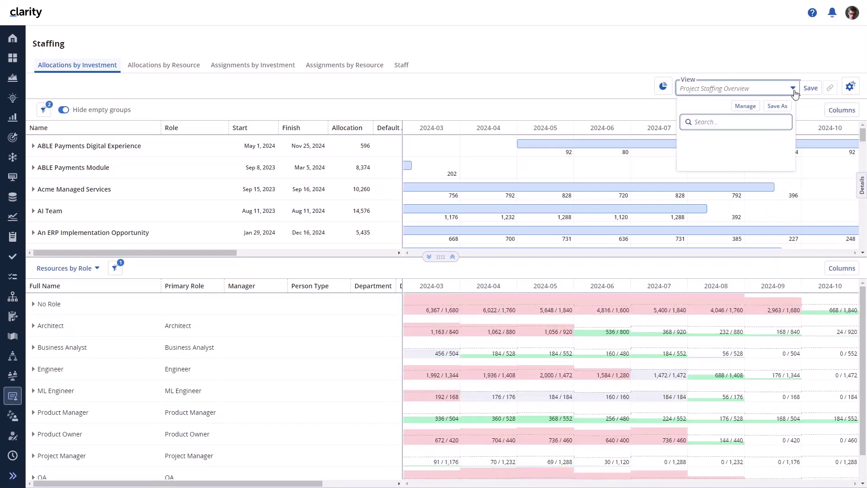
left_click(800, 107)
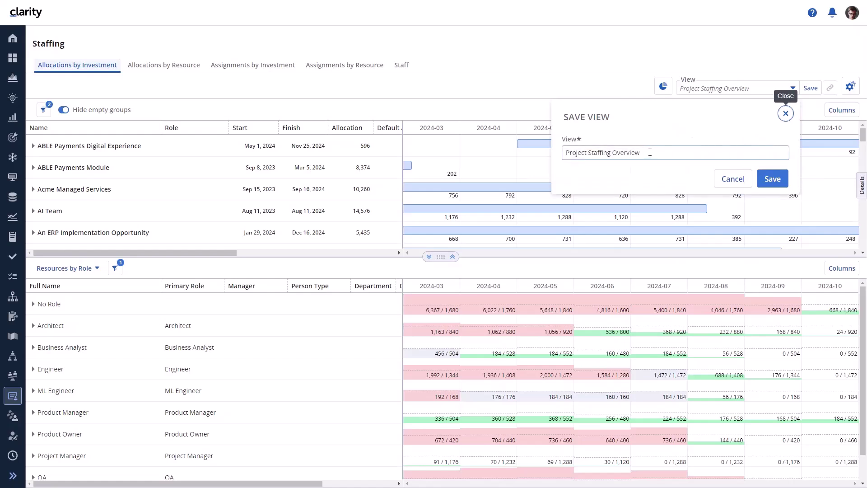
left_click(650, 152)
type("- Enhanced")
key("Return")
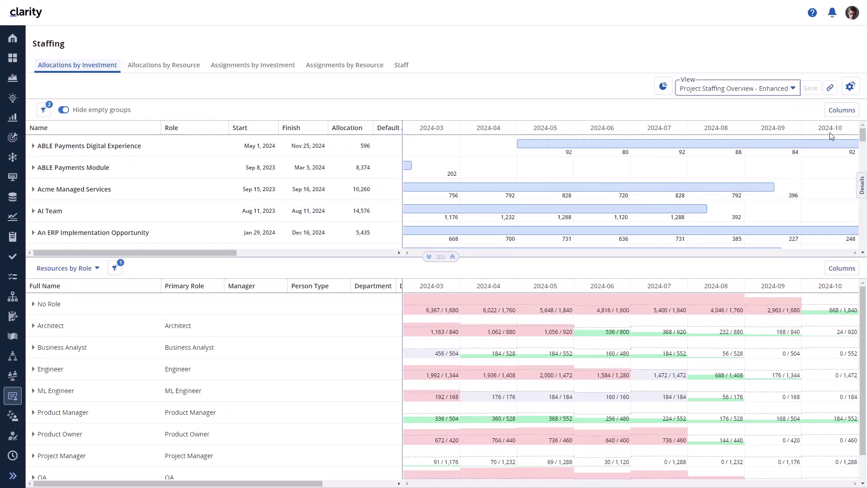